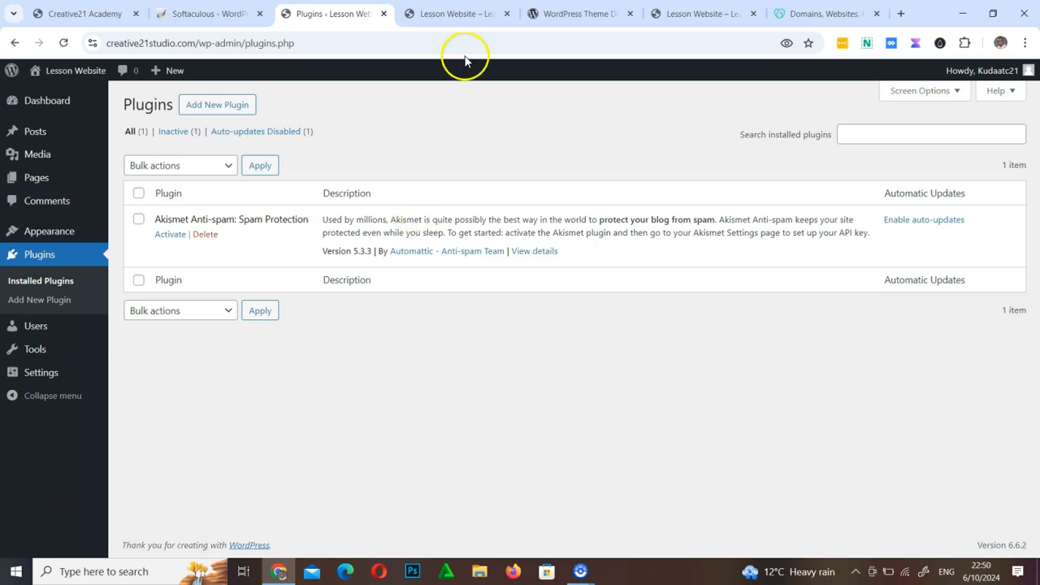
# - Look over the Lesson Website's live front page and return to its installed plugins list
pyautogui.click(456, 14)
pyautogui.scroll(-10, 671, 276)
pyautogui.scroll(15, 671, 280)
pyautogui.click(341, 17)
pyautogui.hotkey('ctrl', 'Tab')
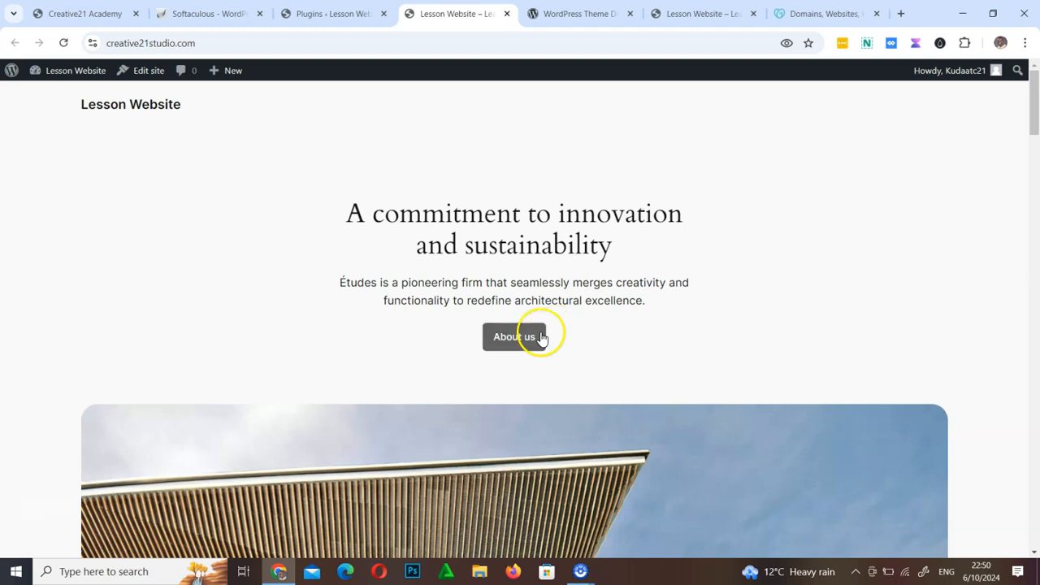
pyautogui.click(325, 22)
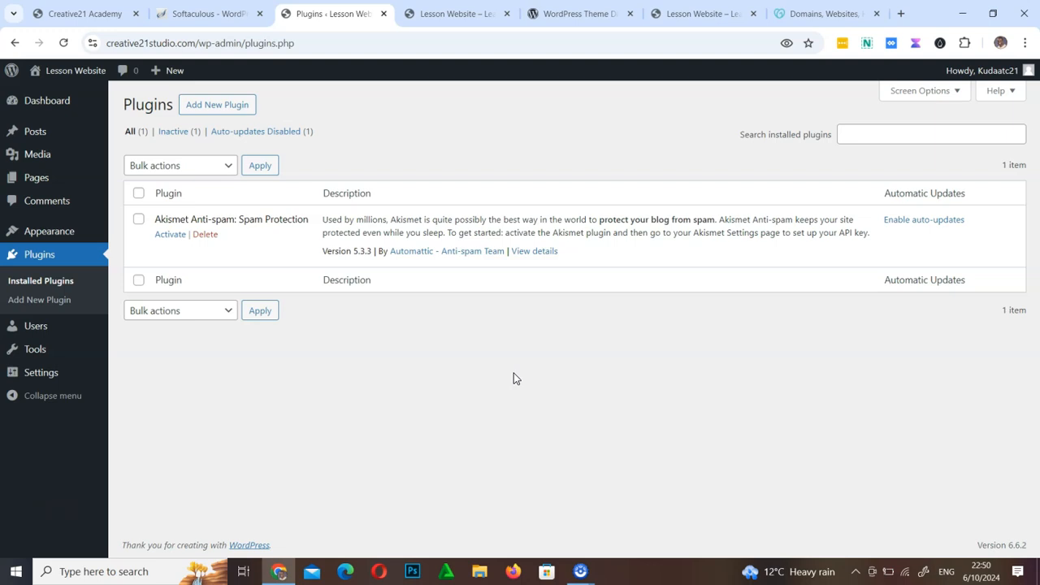
# - Open the page for adding new plugins and browse the featured plugins and popular tags
pyautogui.click(215, 106)
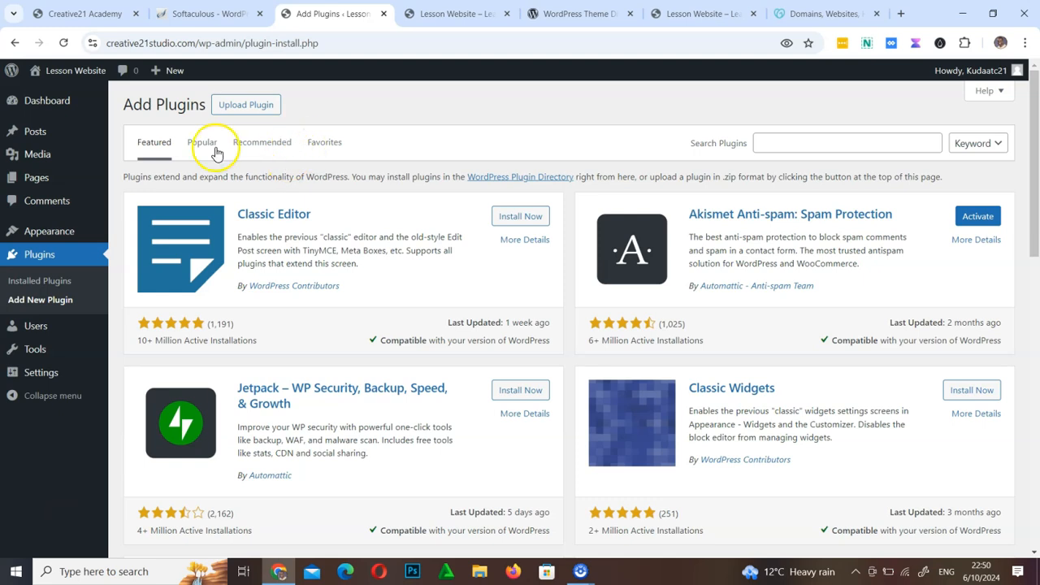
pyautogui.click(45, 255)
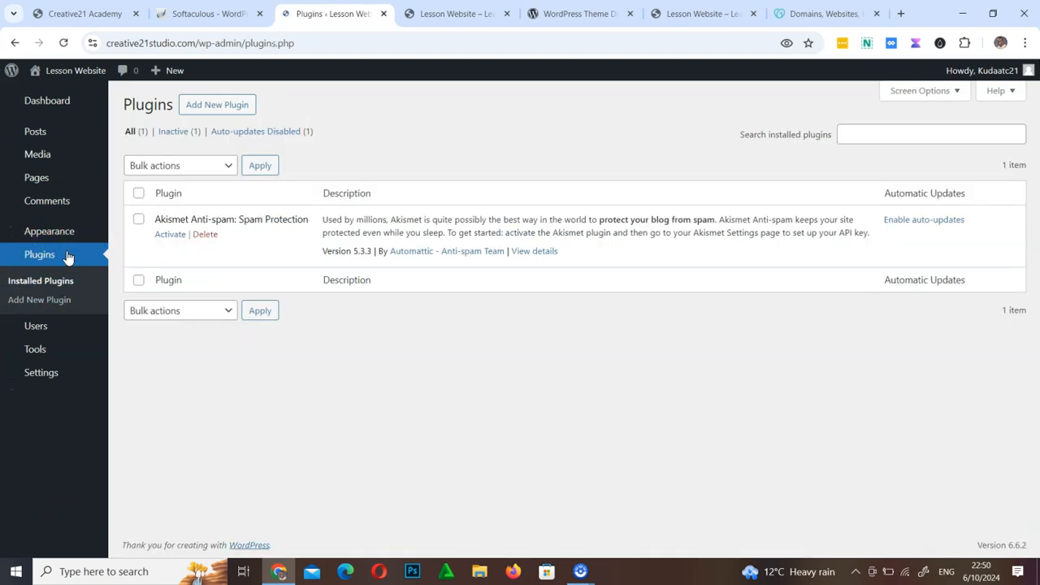
pyautogui.click(235, 110)
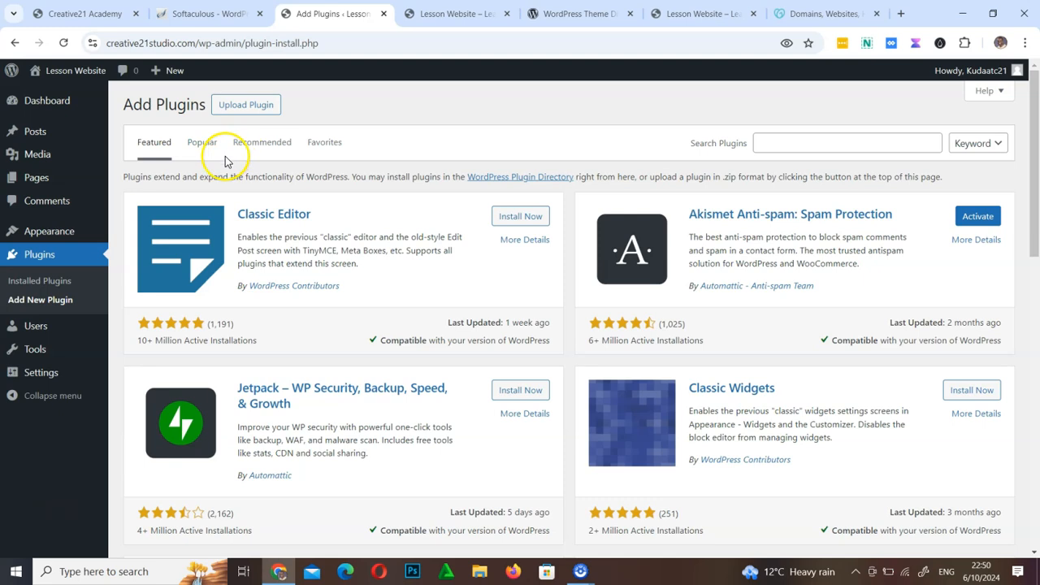
pyautogui.scroll(-15, 562, 410)
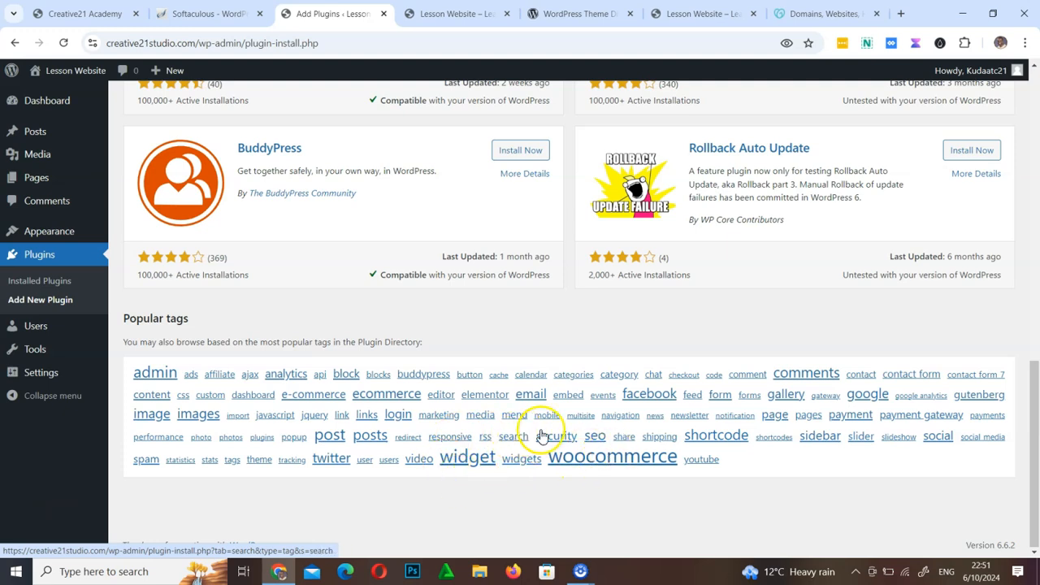
pyautogui.scroll(8, 378, 398)
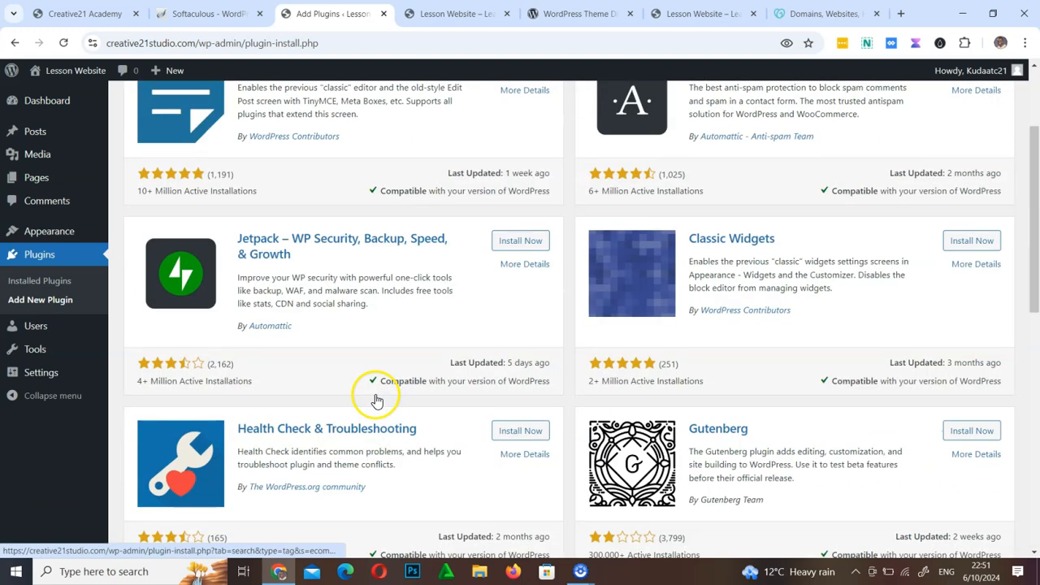
pyautogui.scroll(3, 377, 399)
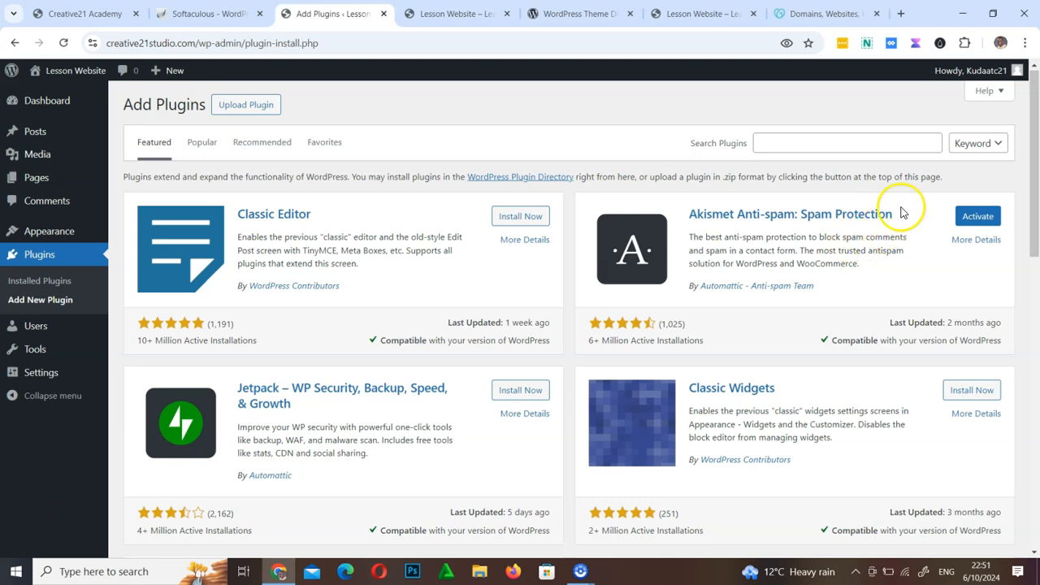
# - Search the plugin directory for "seo", then install and activate SEO Plugin by Squirrly SEO
pyautogui.click(800, 145)
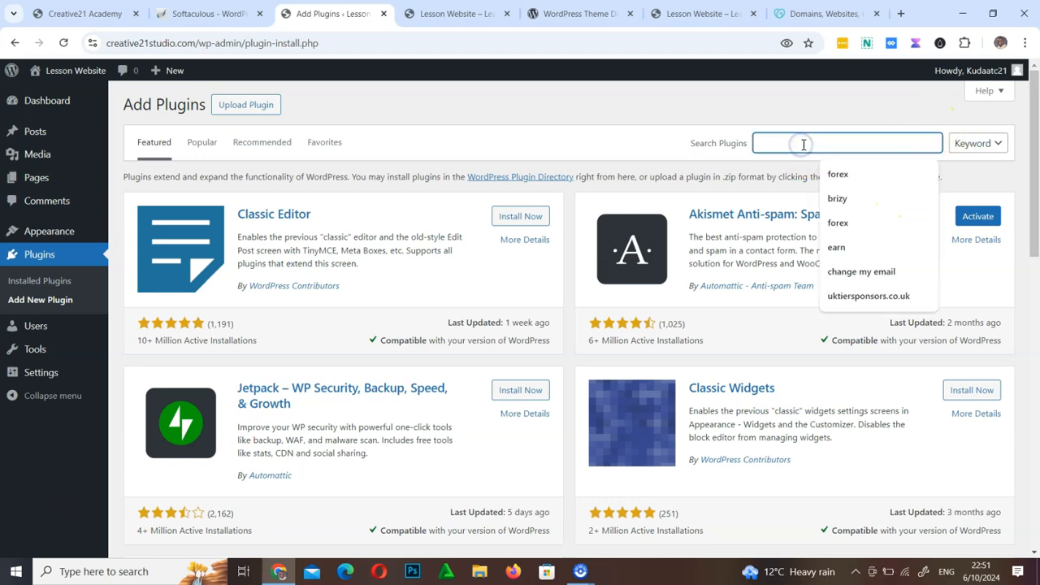
pyautogui.write('seo')
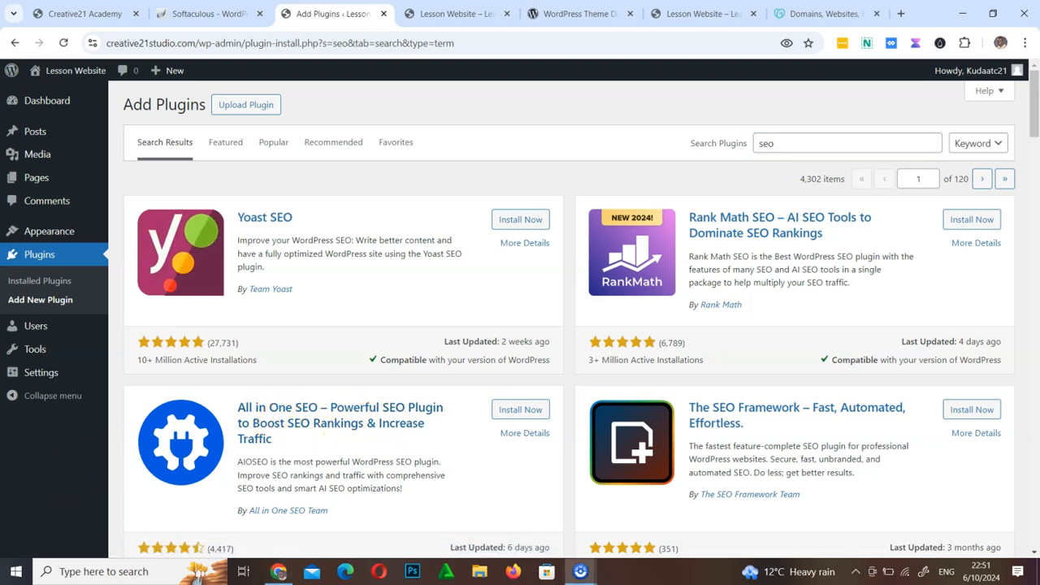
pyautogui.scroll(-4, 568, 396)
pyautogui.scroll(-4, 568, 399)
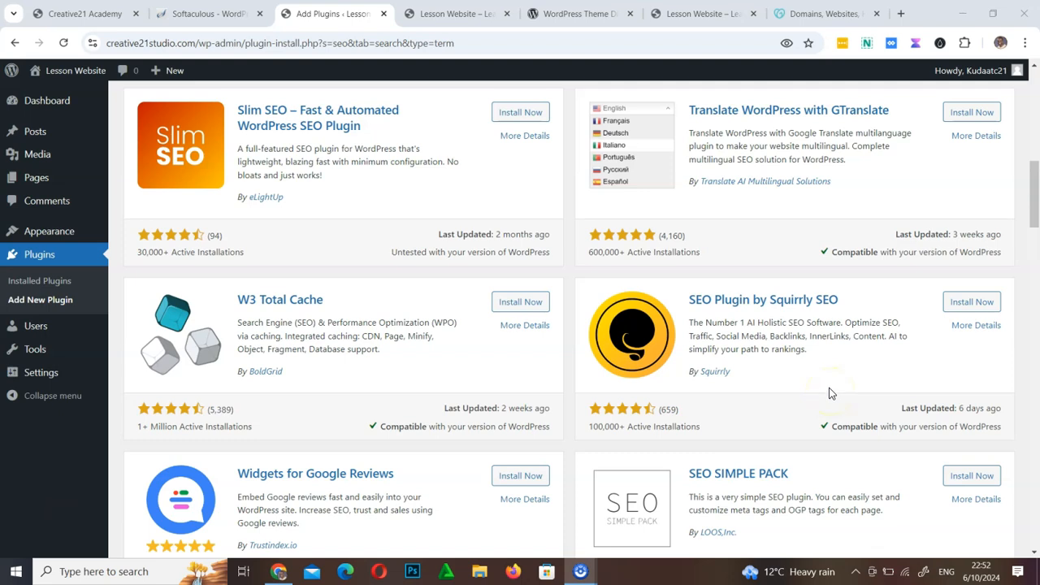
pyautogui.click(964, 303)
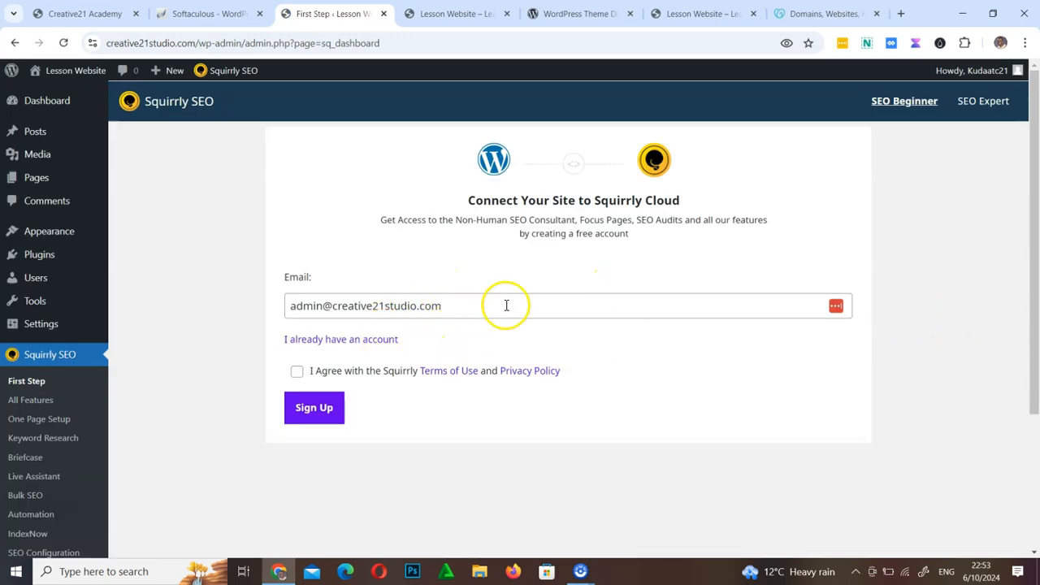
# - Agree to the Squirrly terms on the cloud sign-up form and leave for the WordPress dashboard
pyautogui.click(324, 414)
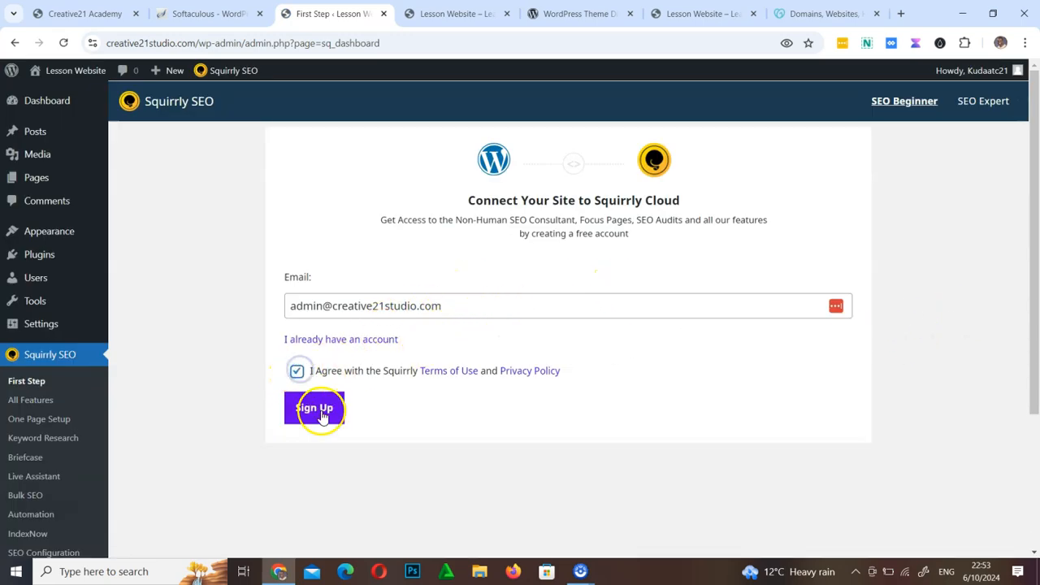
pyautogui.click(453, 307)
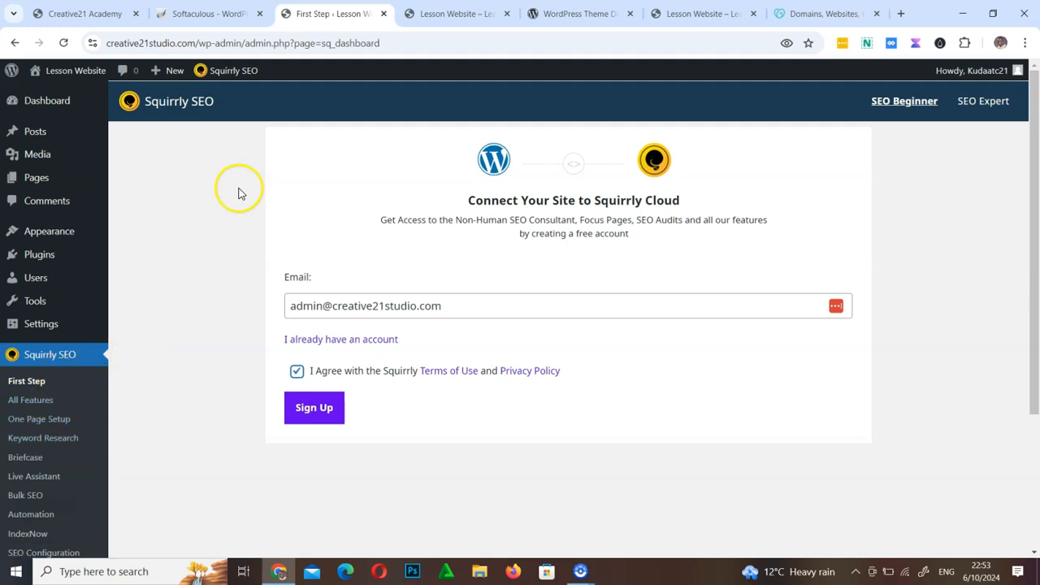
pyautogui.click(47, 105)
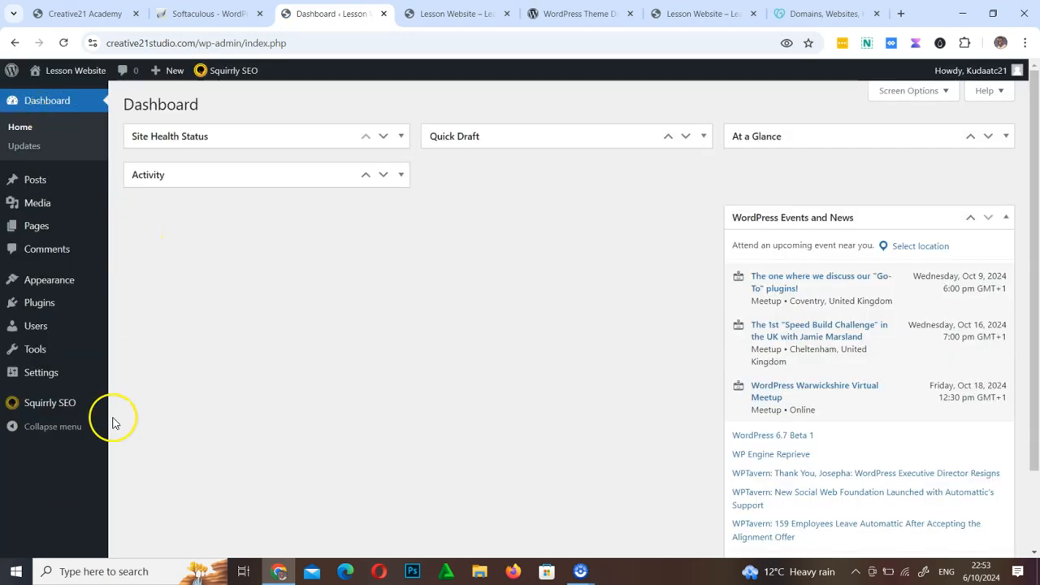
pyautogui.moveTo(222, 77)
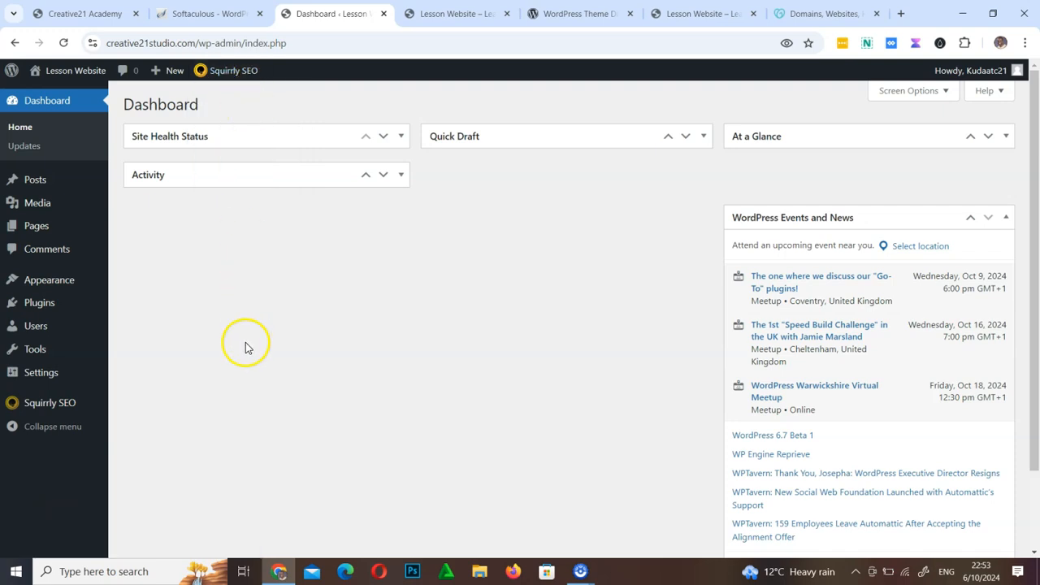
# - Open Squirrly SEO's All Features page and look through the whole feature list
pyautogui.click(34, 405)
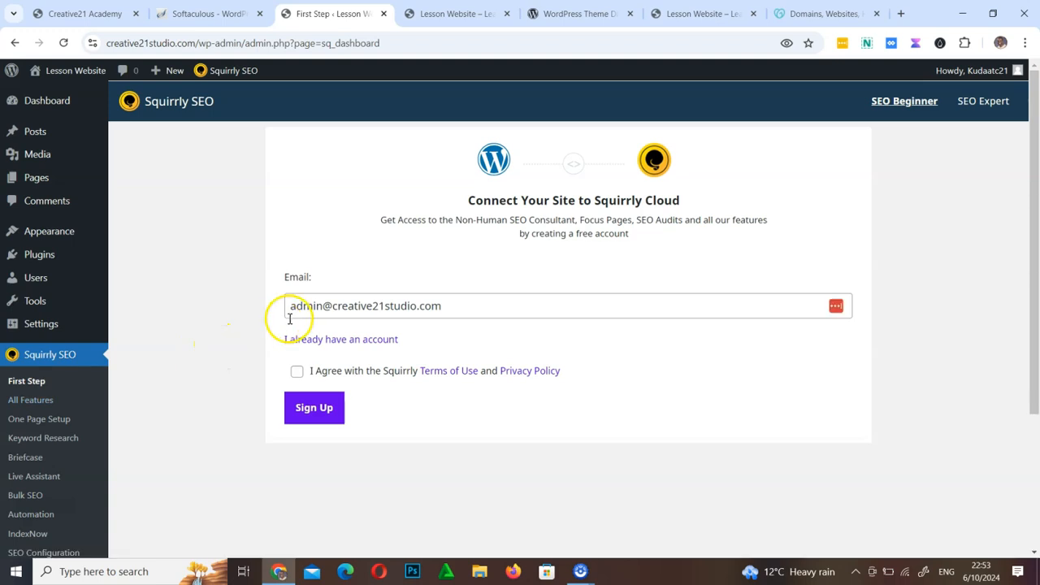
pyautogui.click(29, 402)
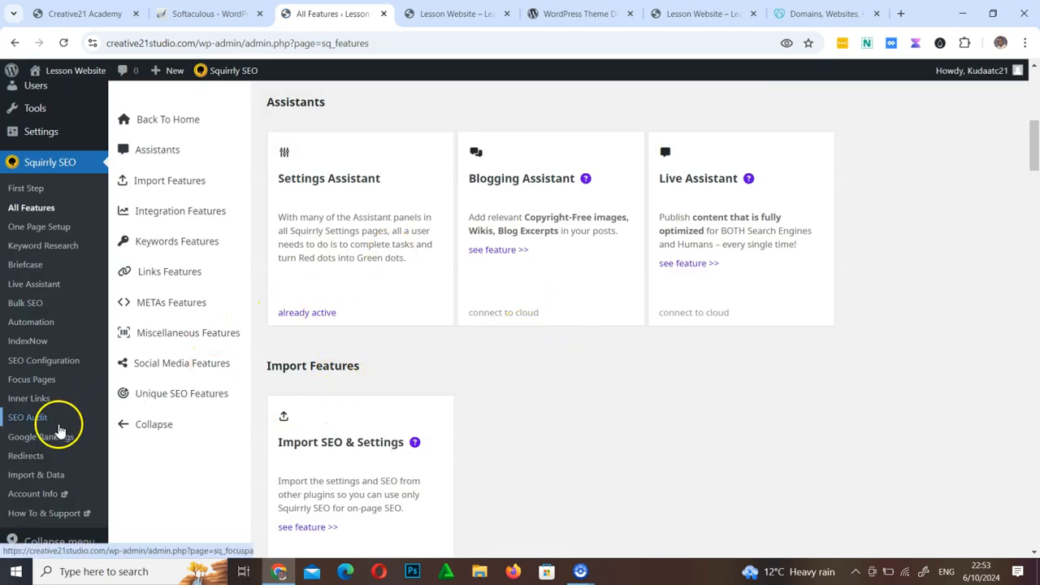
pyautogui.scroll(-9, 40, 488)
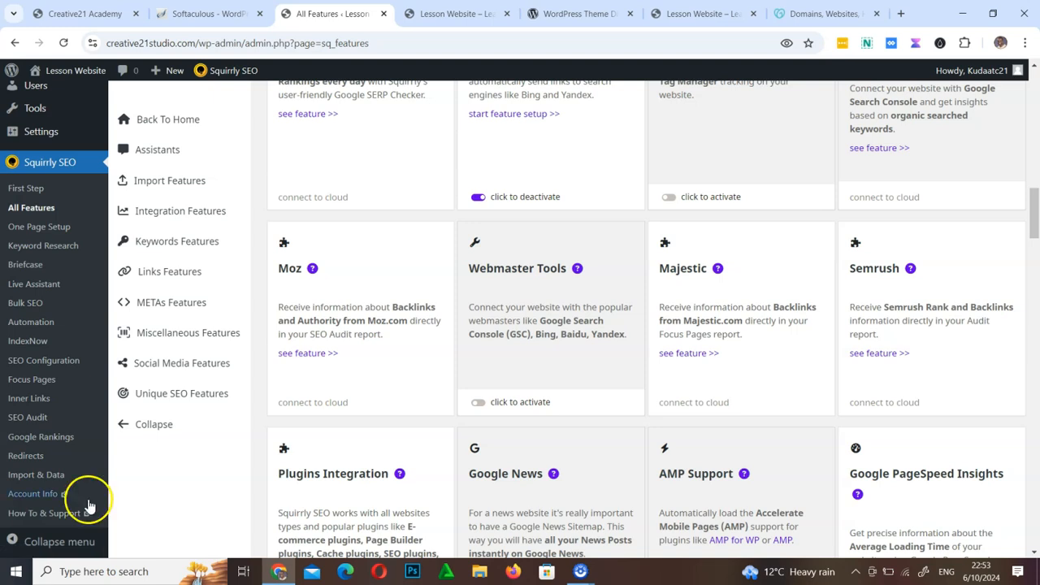
pyautogui.scroll(-6, 528, 323)
pyautogui.scroll(-10, 528, 323)
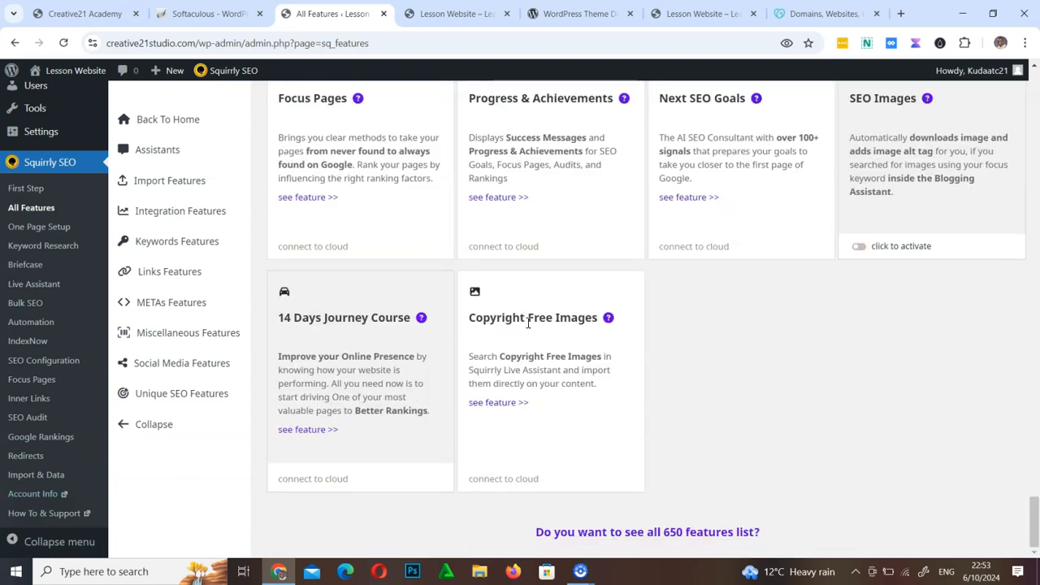
pyautogui.scroll(15, 529, 324)
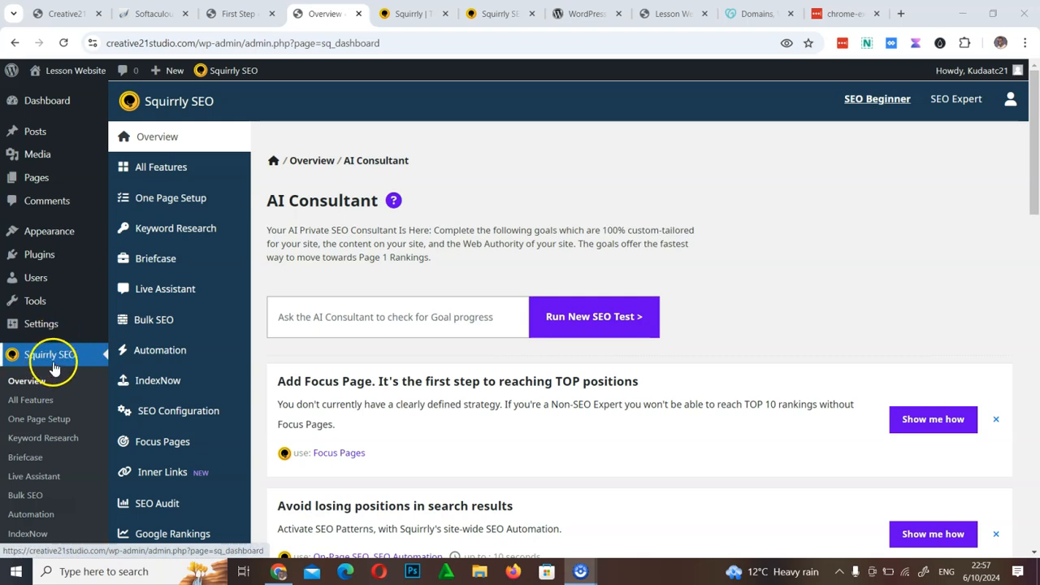
# - Review the Squirrly SEO goals box on the WordPress dashboard home
pyautogui.click(50, 106)
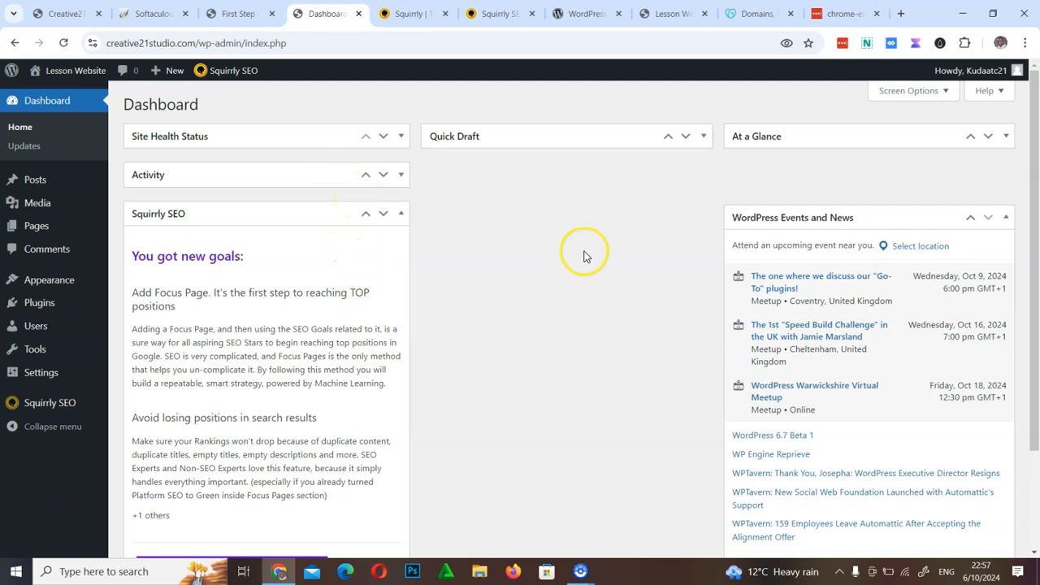
pyautogui.scroll(-2, 299, 384)
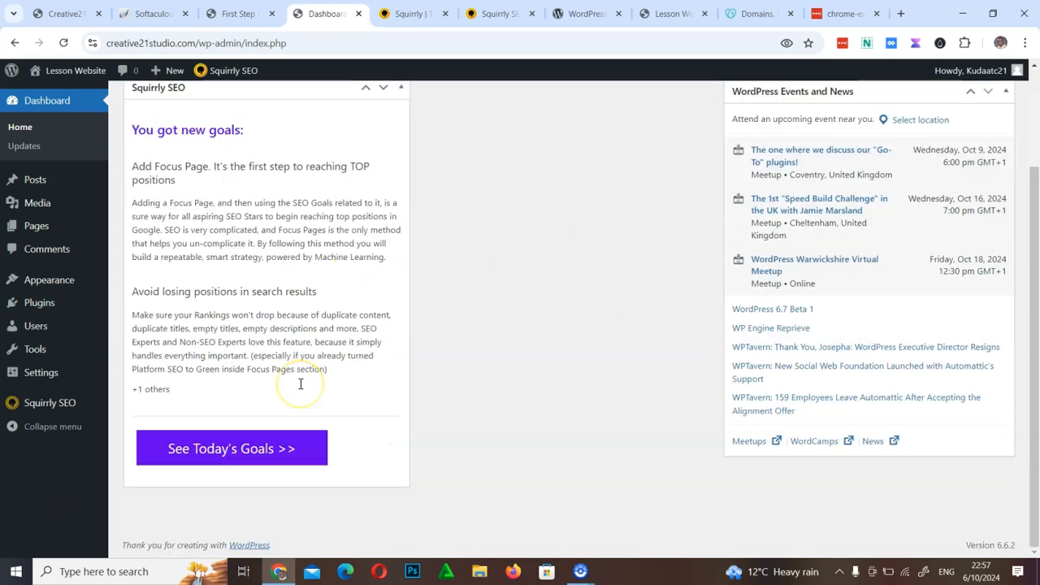
pyautogui.scroll(2, 300, 384)
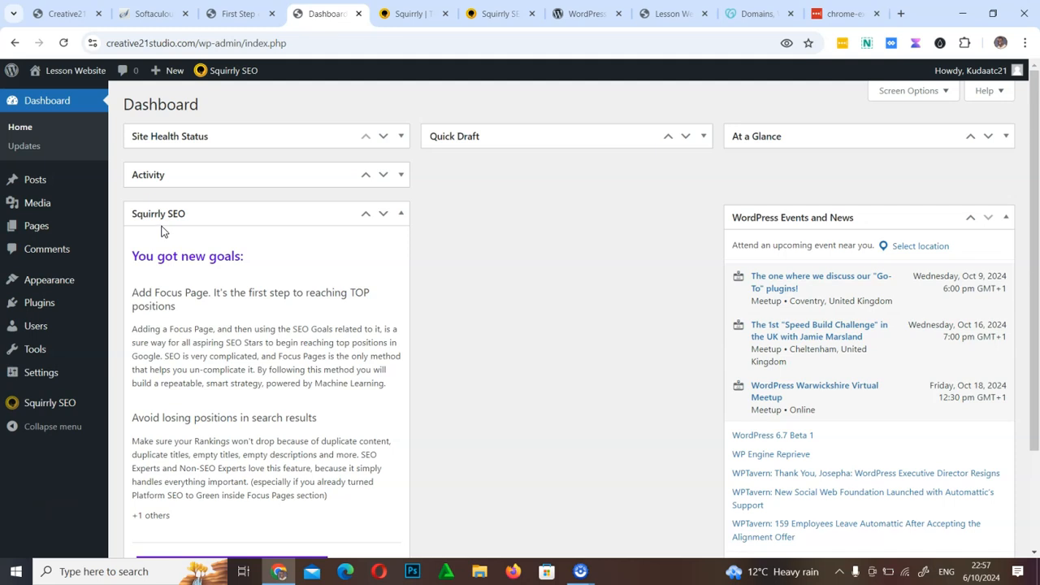
# - Open the site's installed plugins list from the dashboard
pyautogui.click(37, 305)
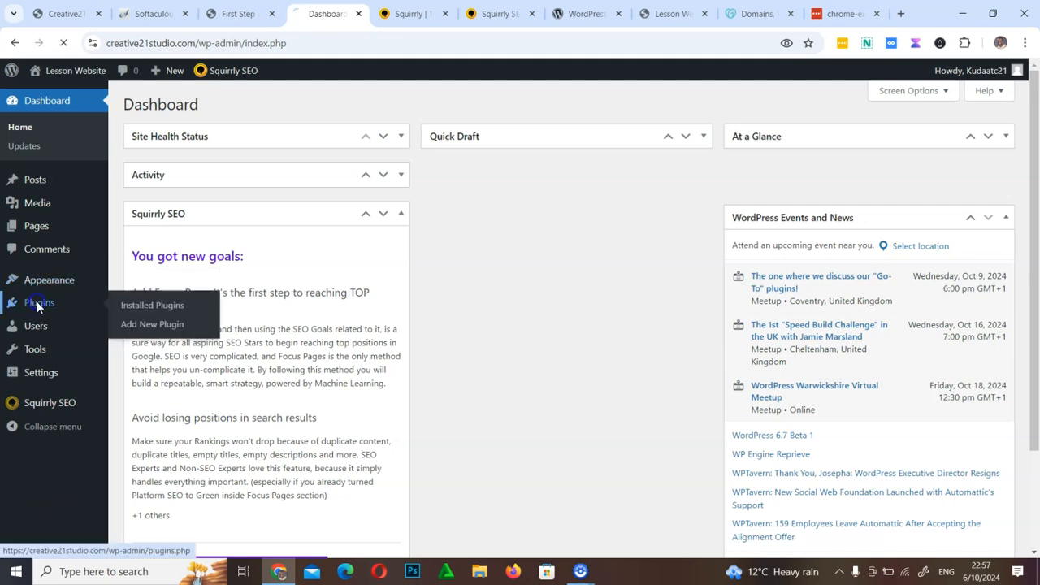